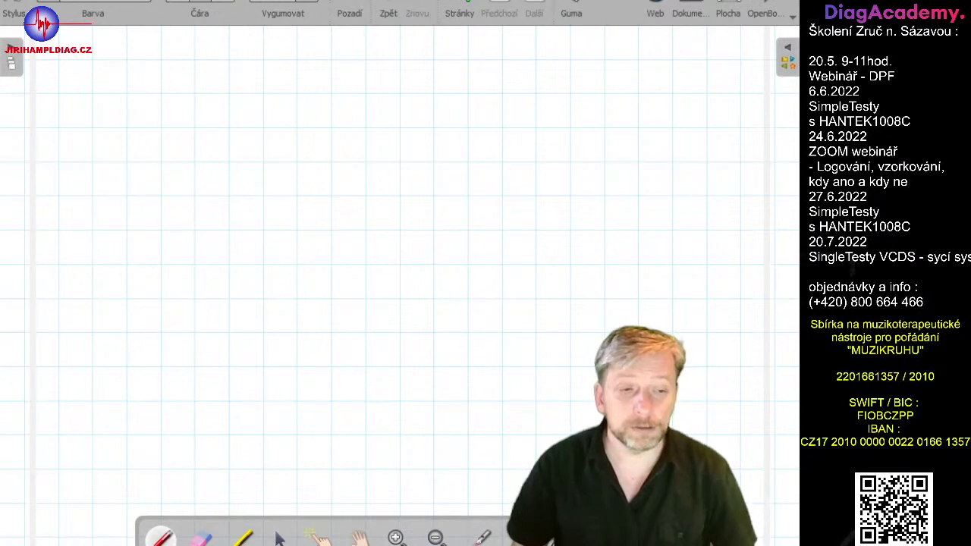
# - Switch to the browser's HGS Data air mass calculator and set the intake manifold pressure to 1 bar
pyautogui.hotkey('alt', 'Tab')
pyautogui.moveTo(463, 70); pyautogui.dragTo(212, 9)
pyautogui.doubleClick(516, 6)
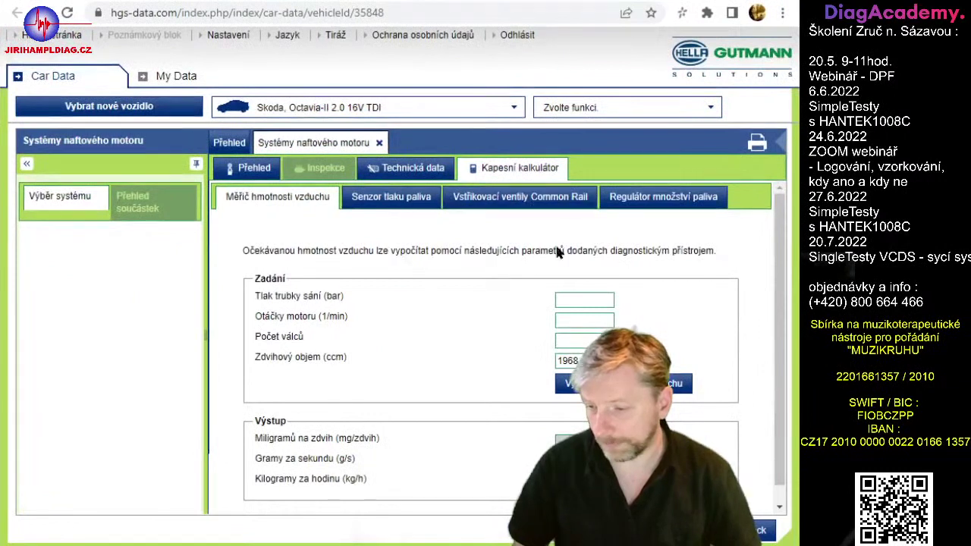
pyautogui.click(574, 299)
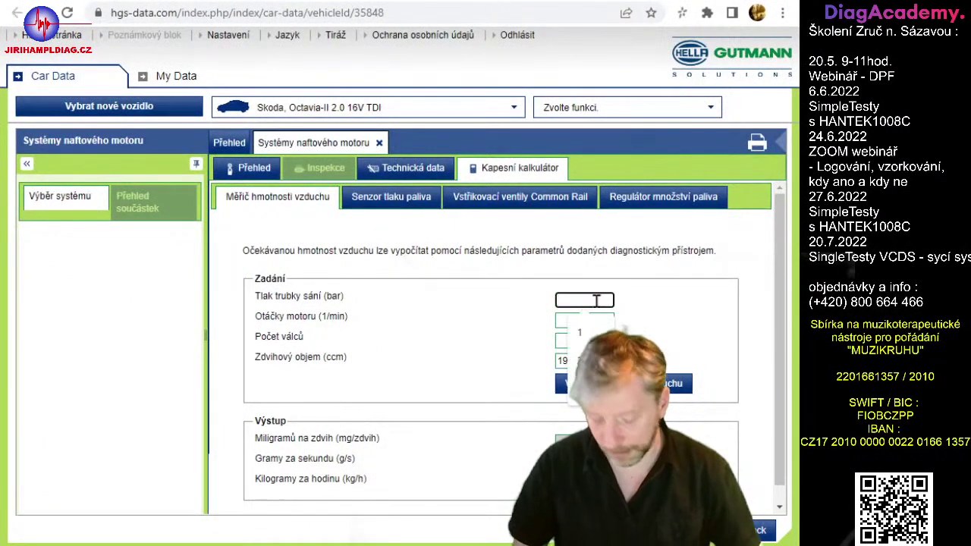
pyautogui.click(597, 331)
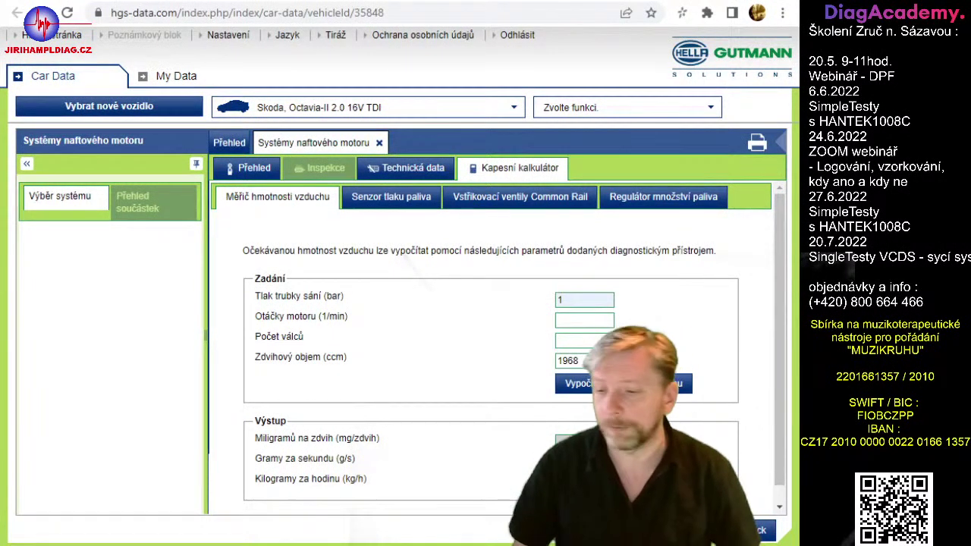
# - Calculate the expected air mass for an engine speed of 3000 rpm, 4 cylinders and a displacement of 1800 ccm
pyautogui.click(577, 317)
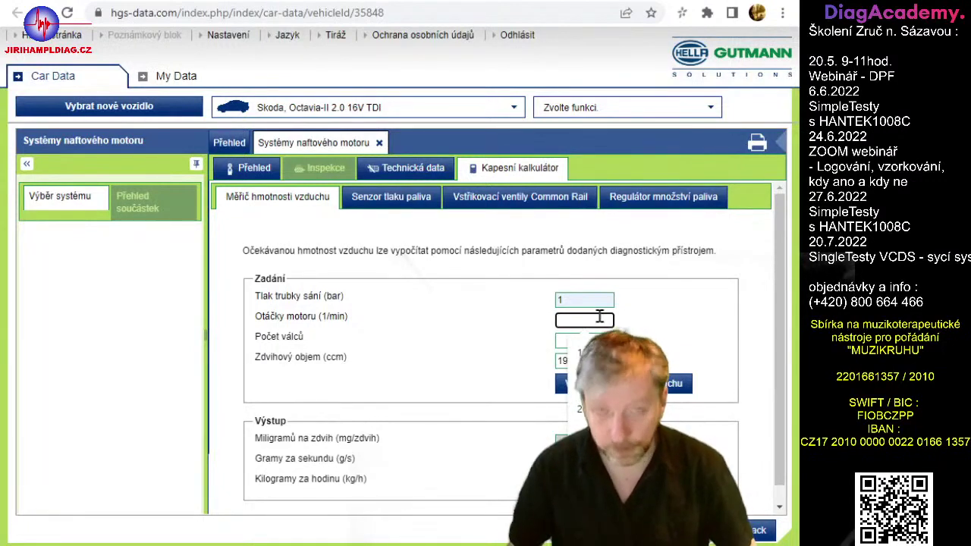
pyautogui.write('3000')
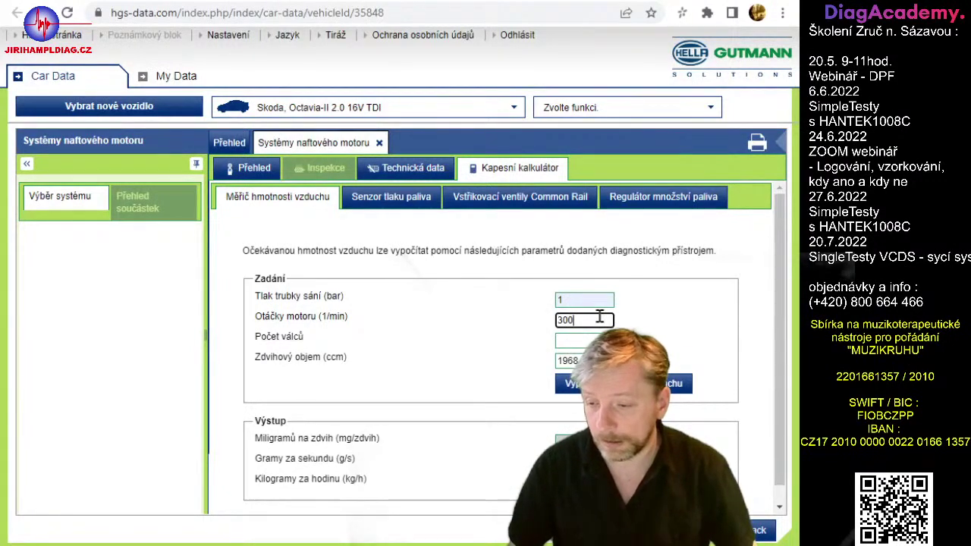
pyautogui.click(596, 338)
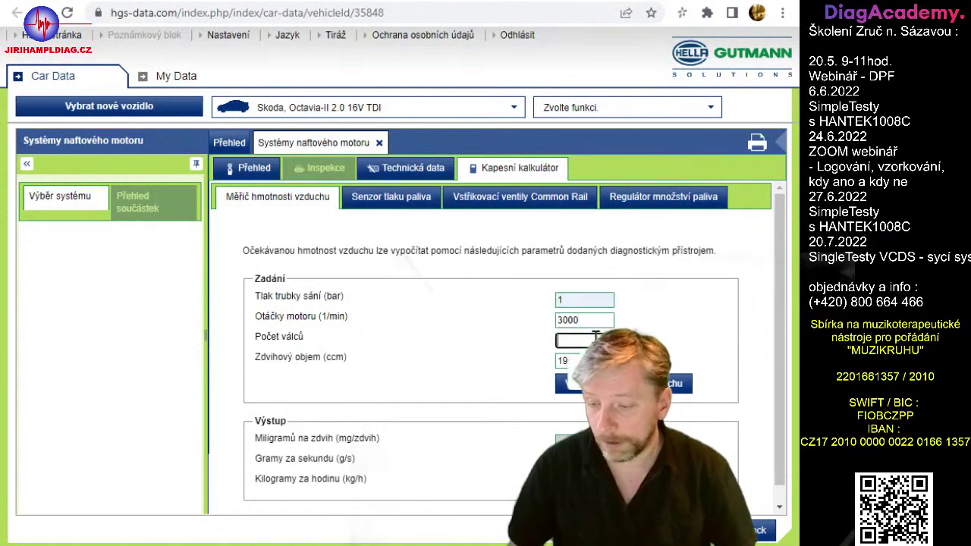
pyautogui.write('4')
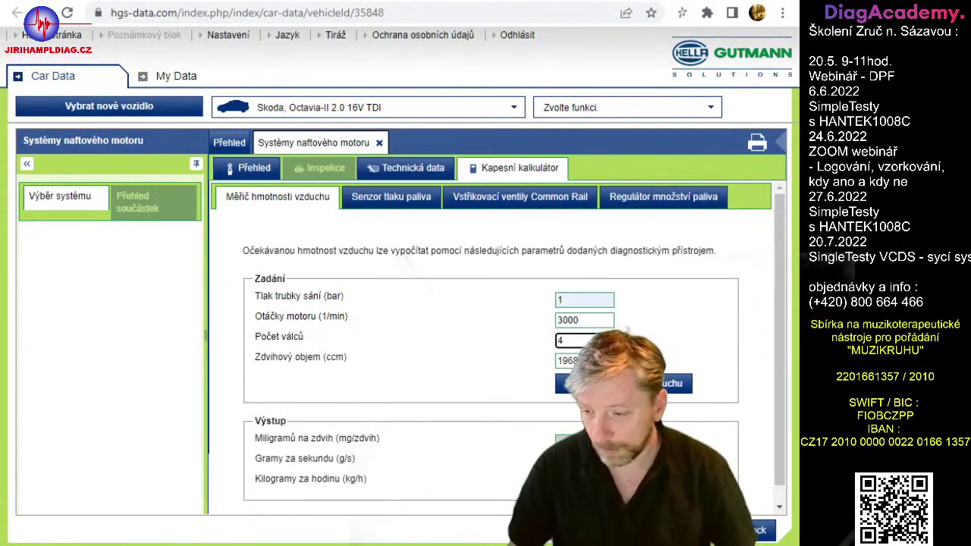
pyautogui.press('Tab')
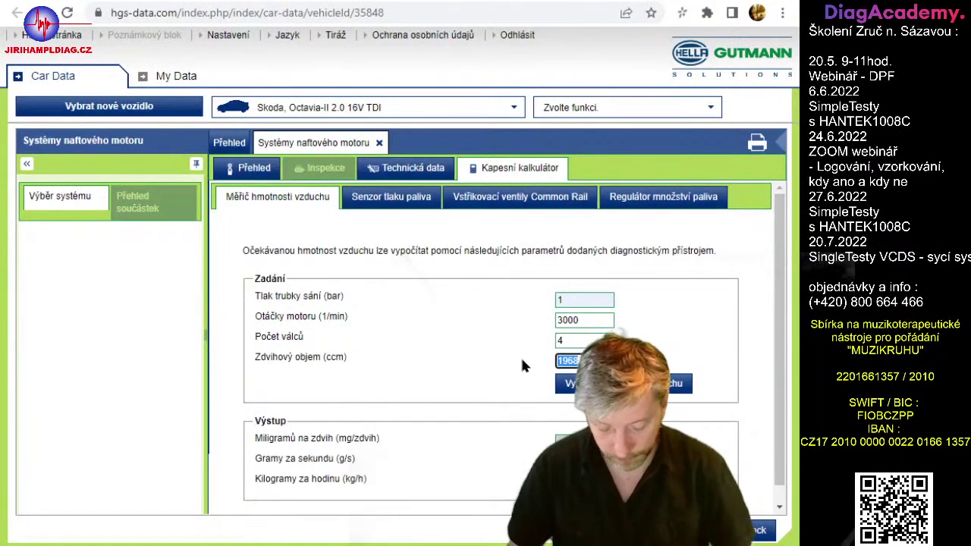
pyautogui.write('1800')
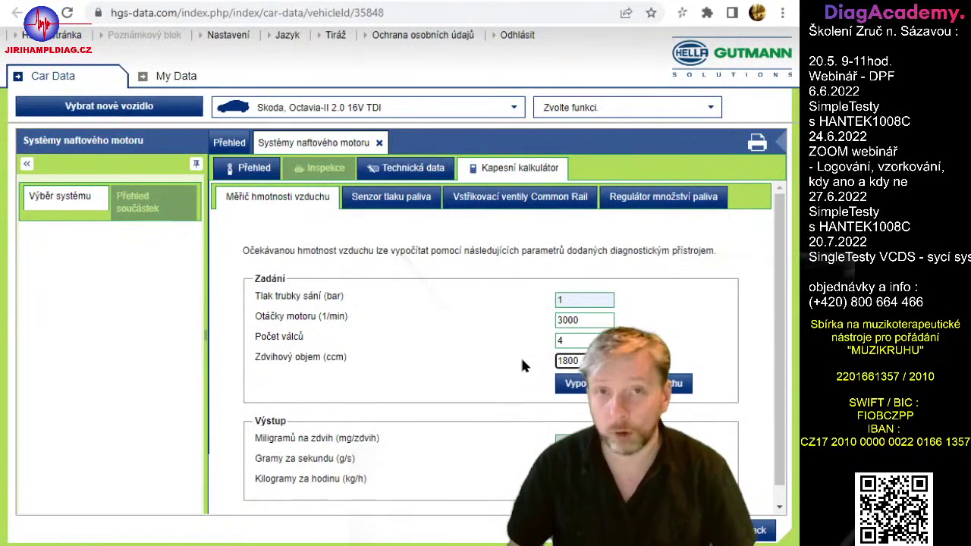
pyautogui.press('Return')
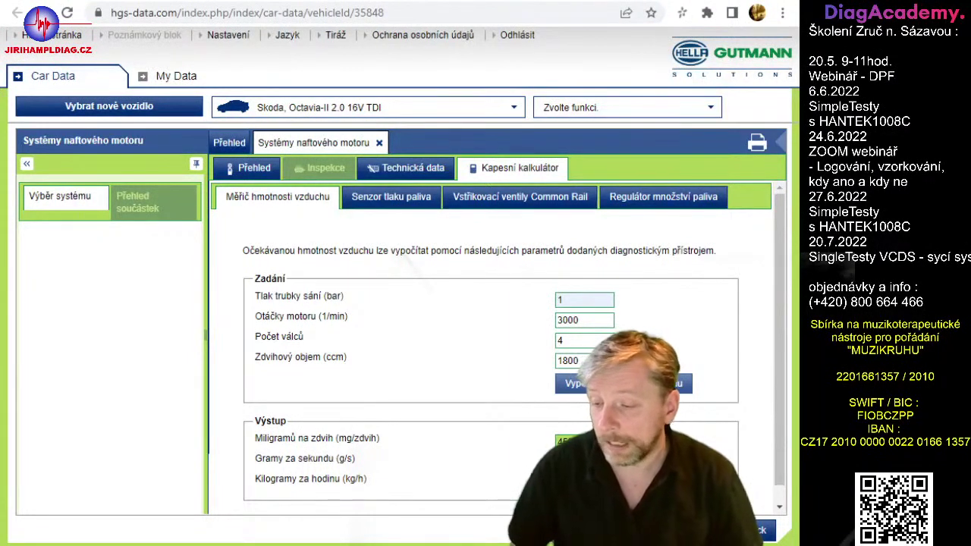
# - Set the engine speed to 1000 rpm, recalculate the air mass and select the milligrams-per-stroke result
pyautogui.doubleClick(584, 320)
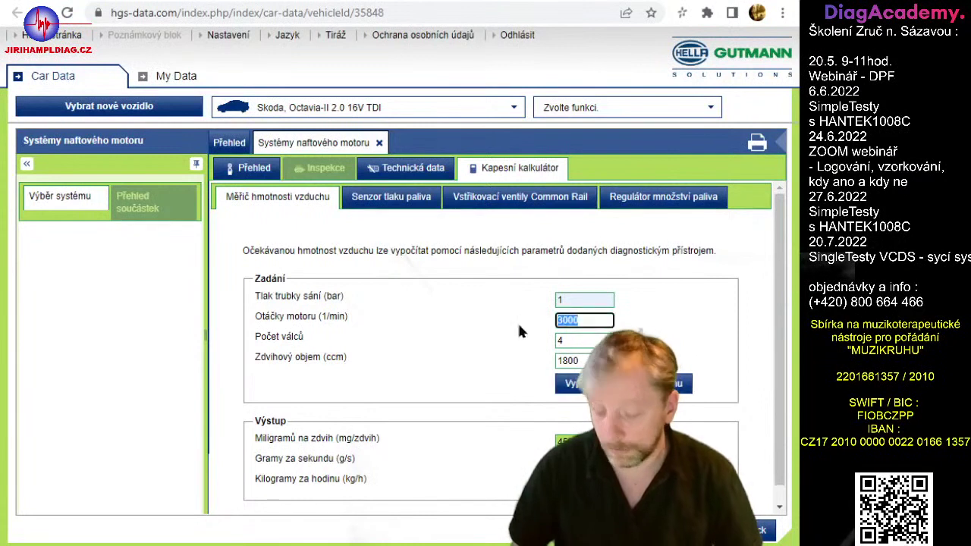
pyautogui.write('1000')
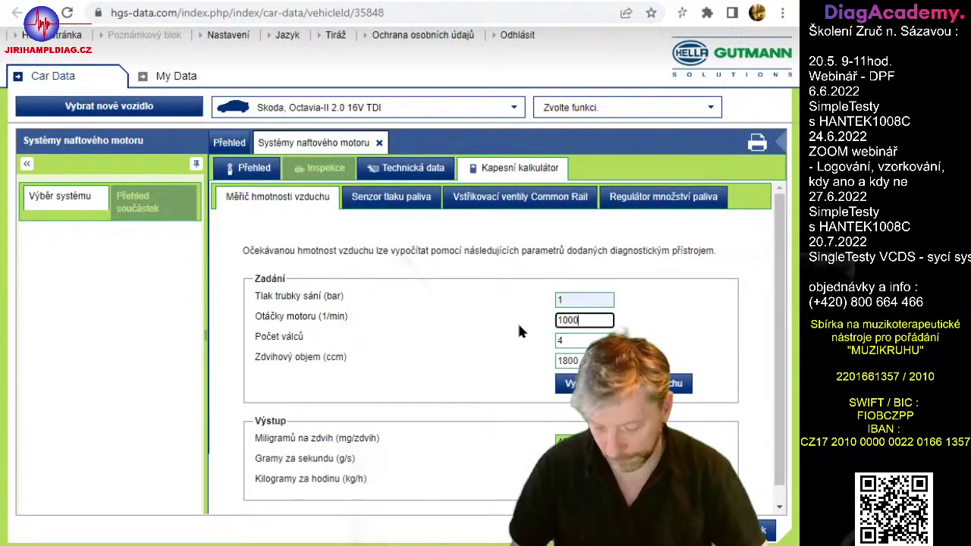
pyautogui.click(623, 383)
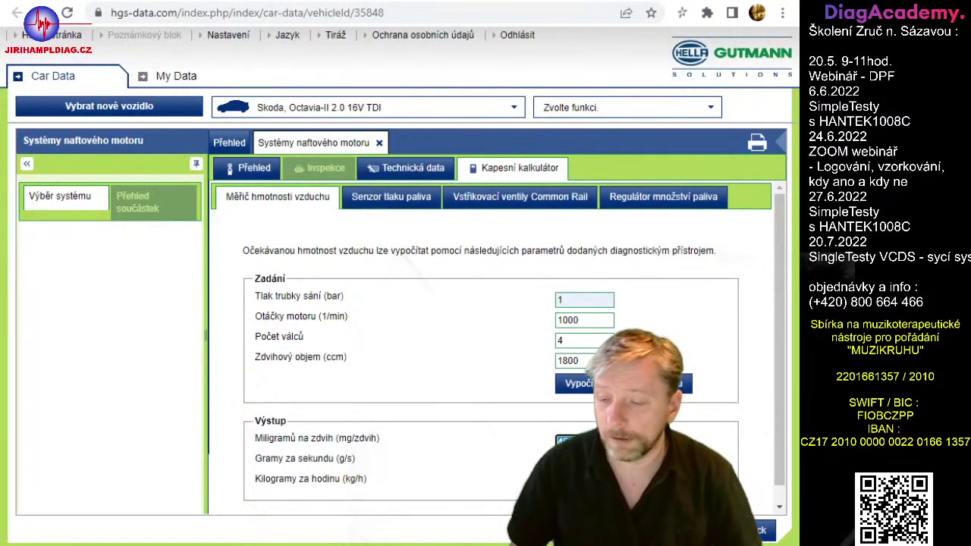
pyautogui.doubleClick(562, 441)
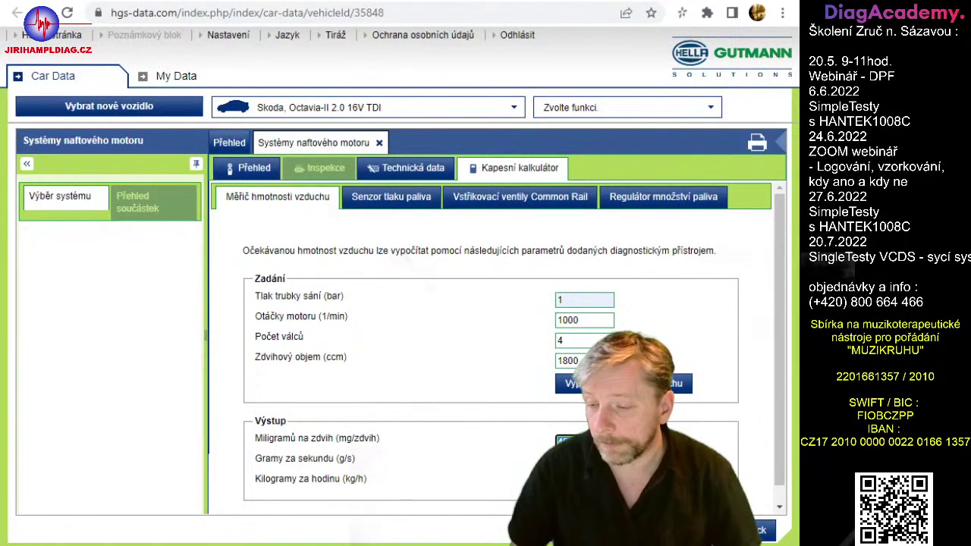
# - Try engine speeds of 4000 rpm and 3000 rpm in the air mass calculator
pyautogui.moveTo(597, 321); pyautogui.dragTo(553, 319)
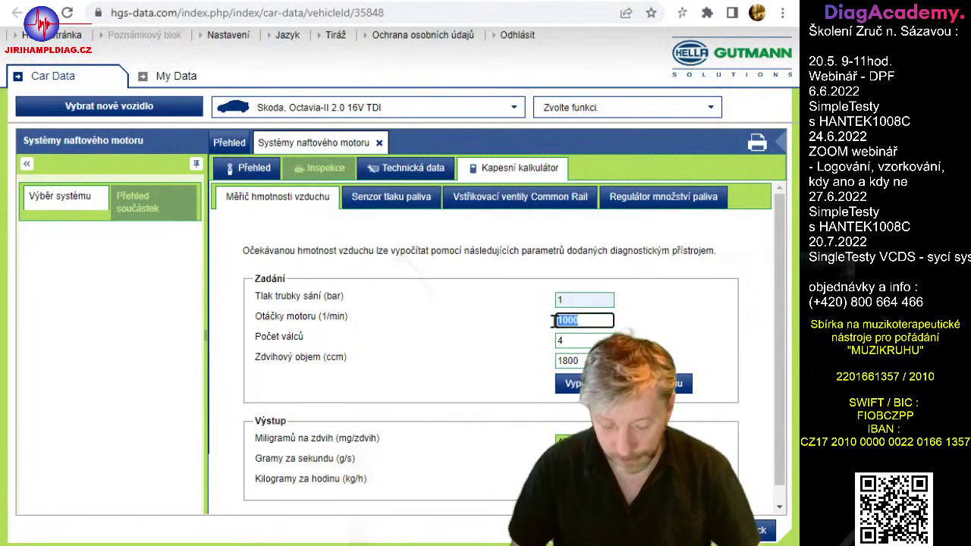
pyautogui.write('4000')
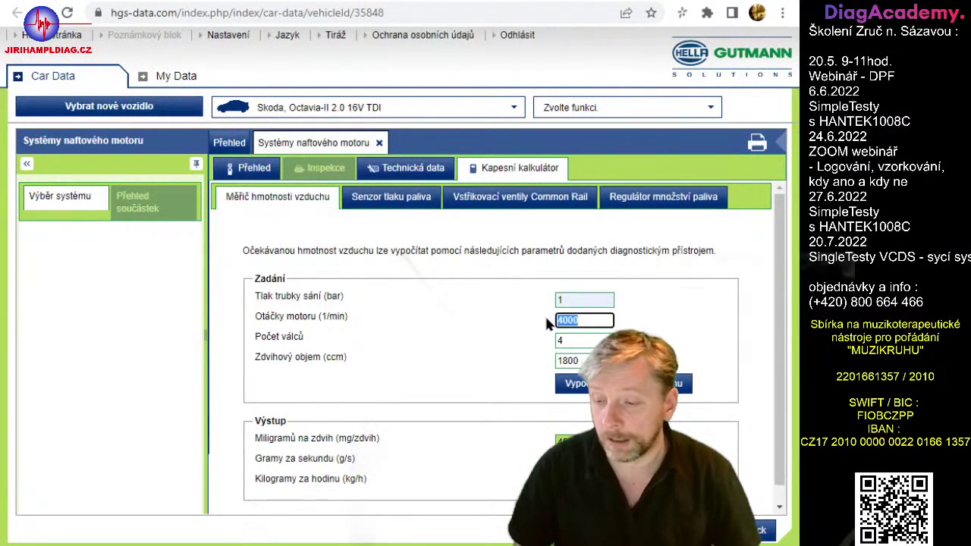
pyautogui.write('0')
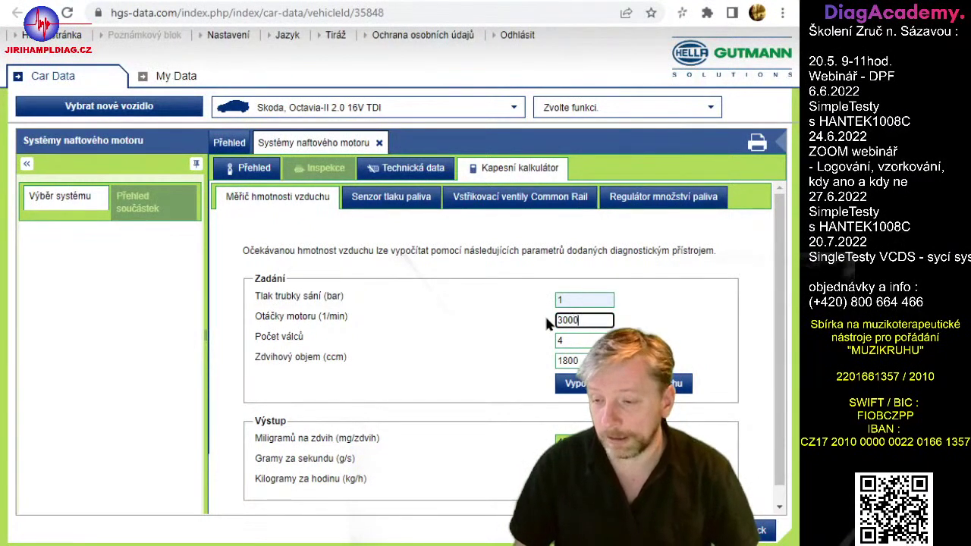
pyautogui.press('Tab')
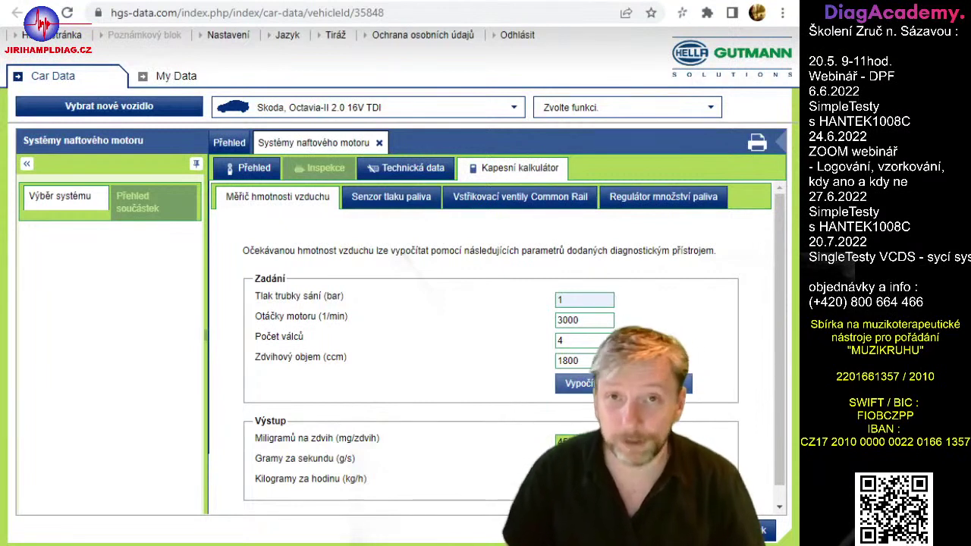
# - Set the engine speed in the air mass calculator to 6000 rpm
pyautogui.moveTo(252, 293); pyautogui.dragTo(590, 322)
pyautogui.click(590, 323)
pyautogui.doubleClick(590, 323)
pyautogui.write('6')
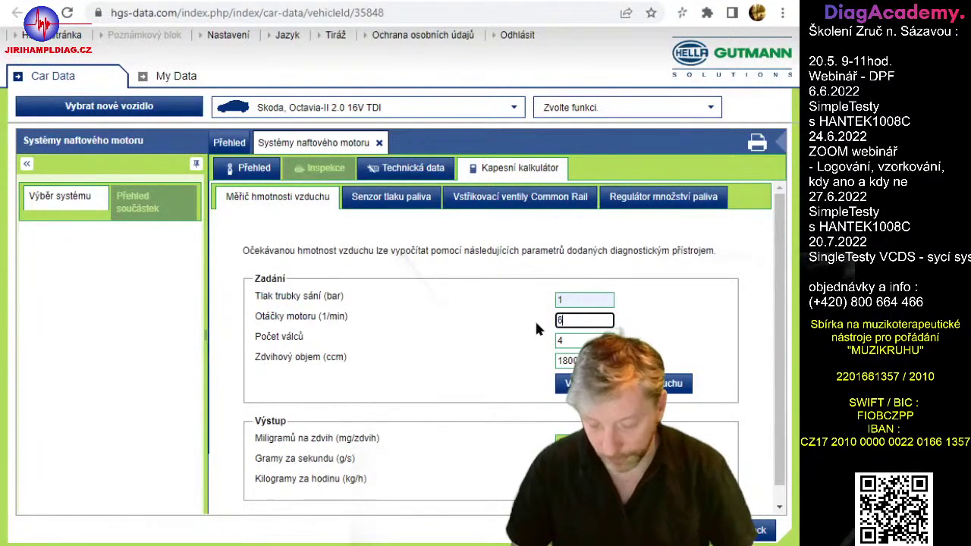
pyautogui.write('000')
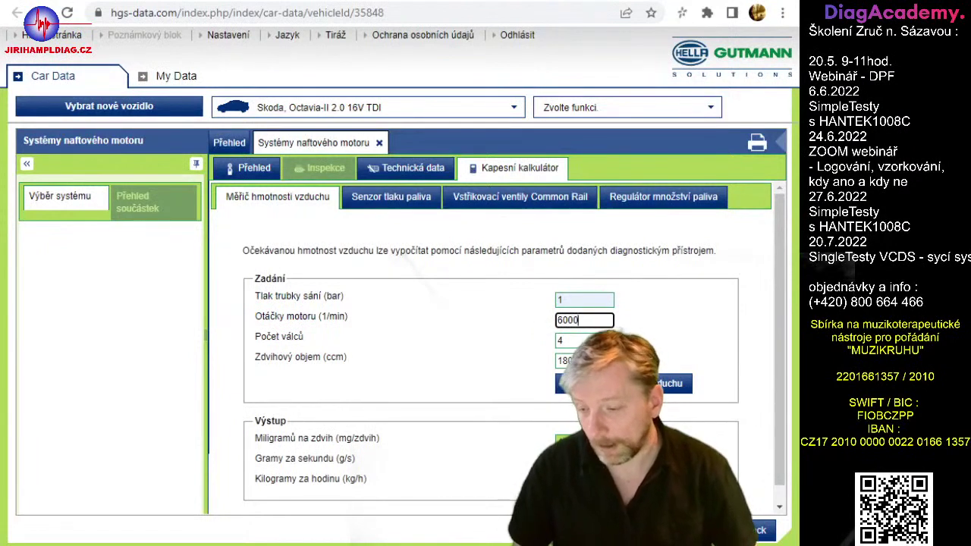
pyautogui.press('Tab')
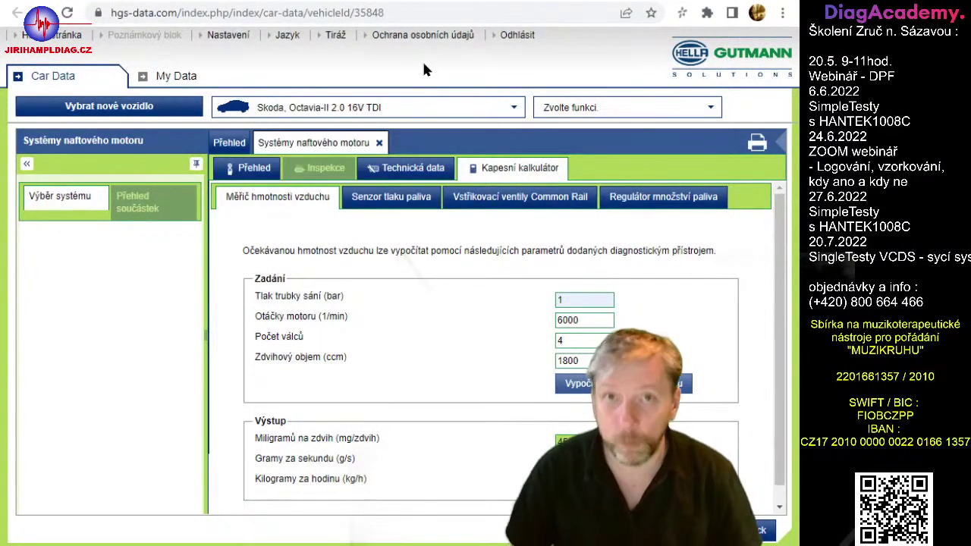
pyautogui.click(416, 12)
pyautogui.click(421, 13)
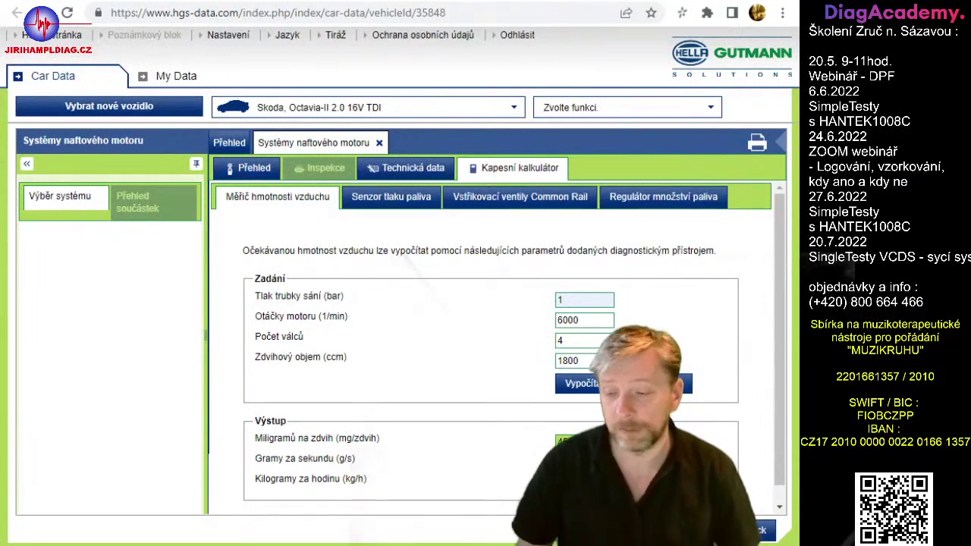
pyautogui.click(577, 305)
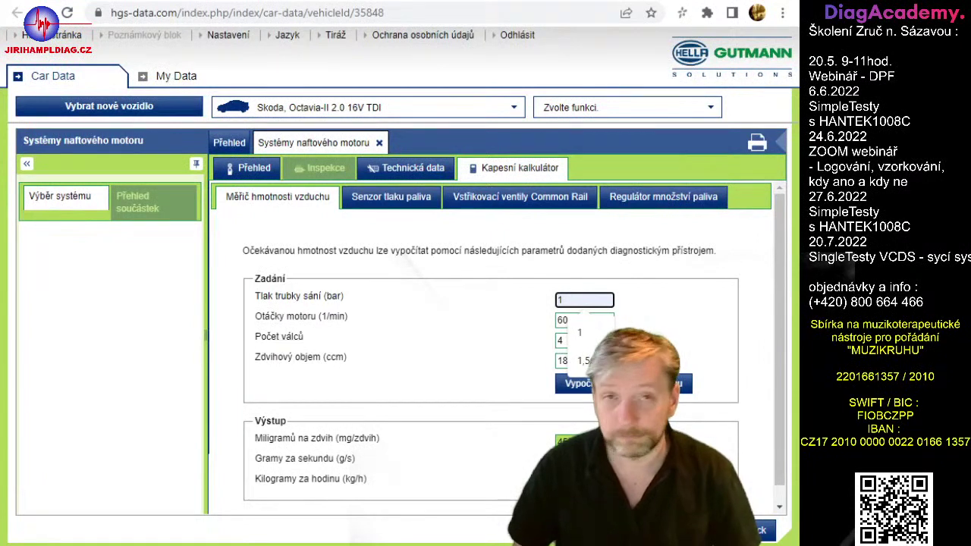
pyautogui.press('Down')
pyautogui.press('Return')
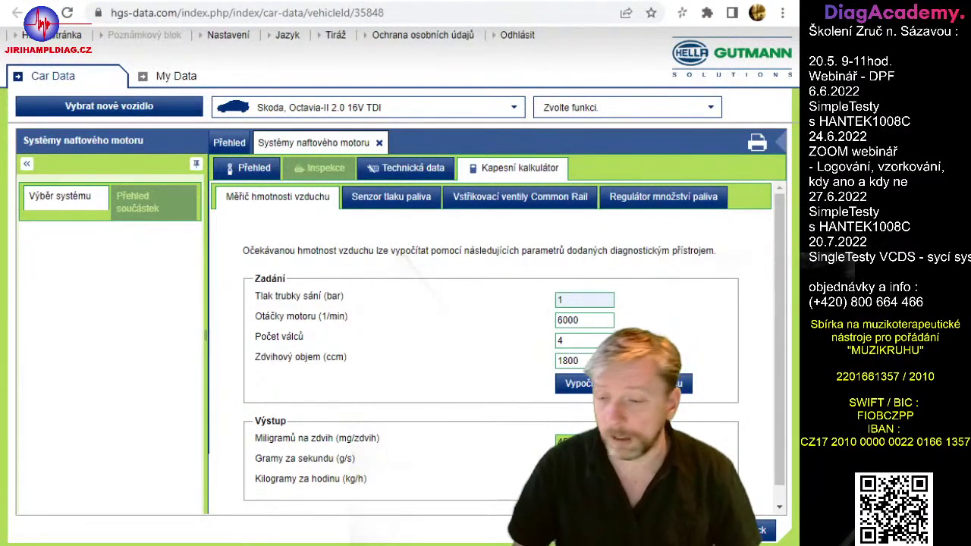
# - Set the intake manifold pressure to 0,350 bar and recalculate the expected air mass
pyautogui.doubleClick(563, 300)
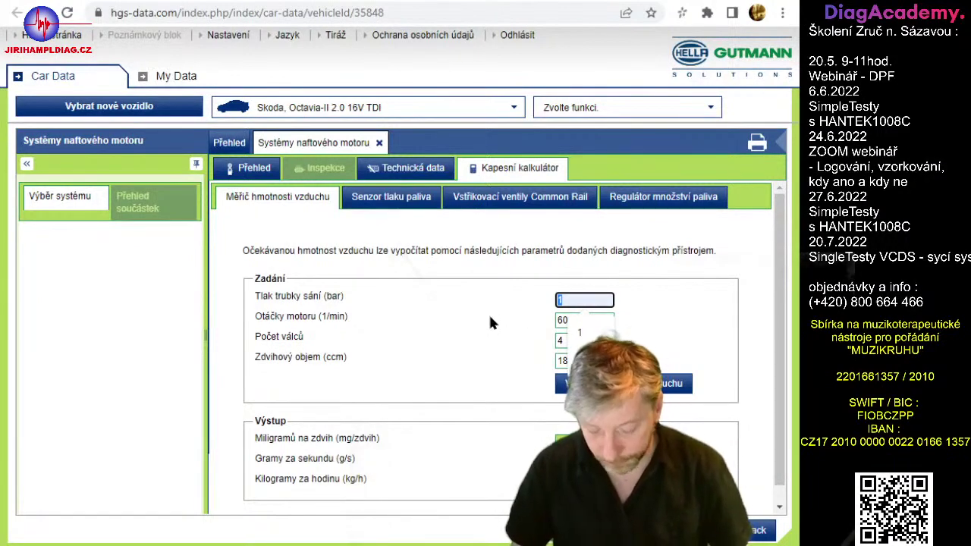
pyautogui.write('0,')
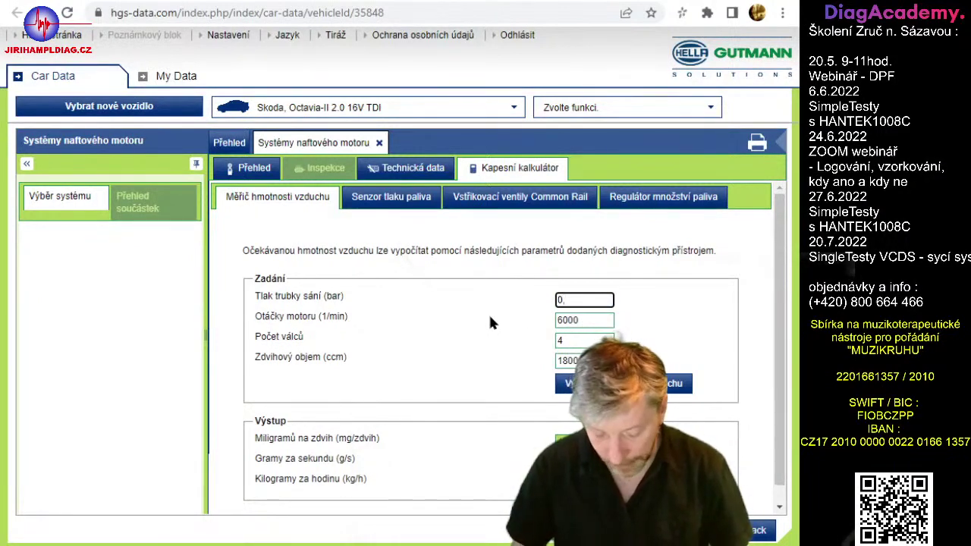
pyautogui.write('350')
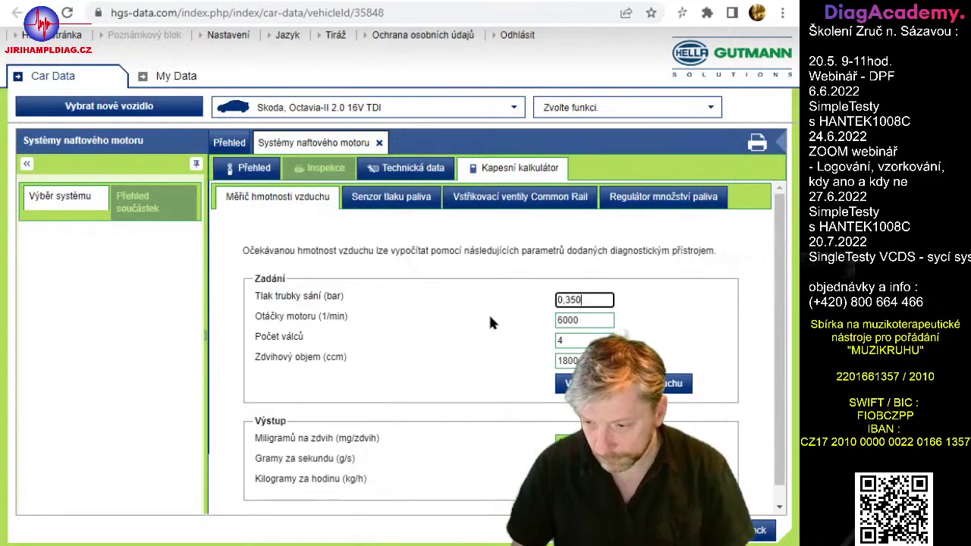
pyautogui.click(607, 383)
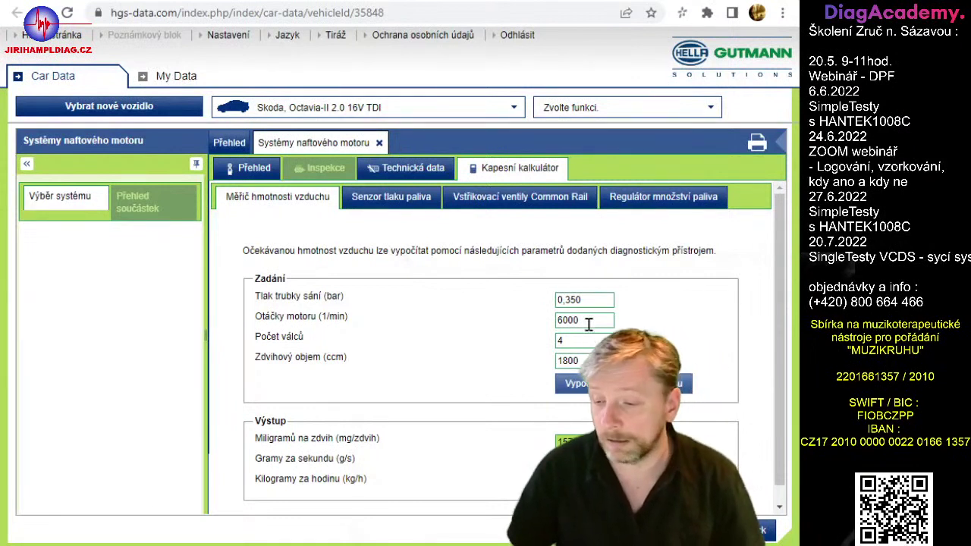
# - Set the engine speed to 850 rpm and recalculate the air mass at idle conditions
pyautogui.moveTo(585, 322); pyautogui.dragTo(534, 328)
pyautogui.write('850')
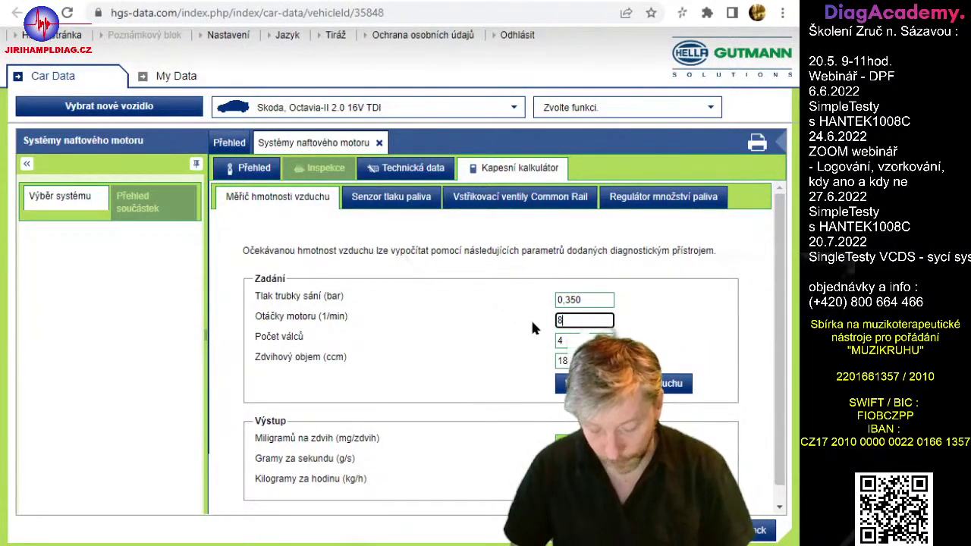
pyautogui.click(607, 383)
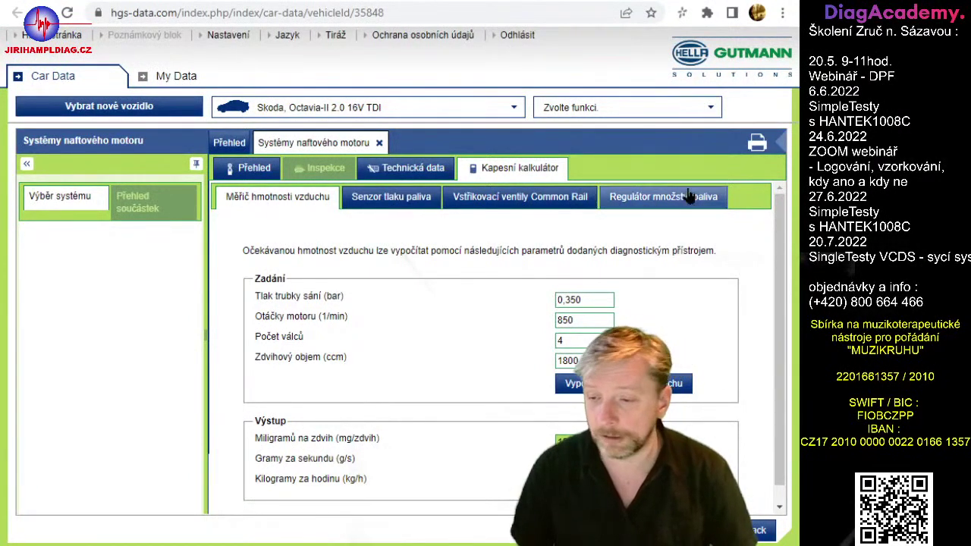
# - Switch to the OpenBoard whiteboard and draw a pair of graph axes with a curve rising and dropping in two peaks
pyautogui.hotkey('alt', 'Tab')
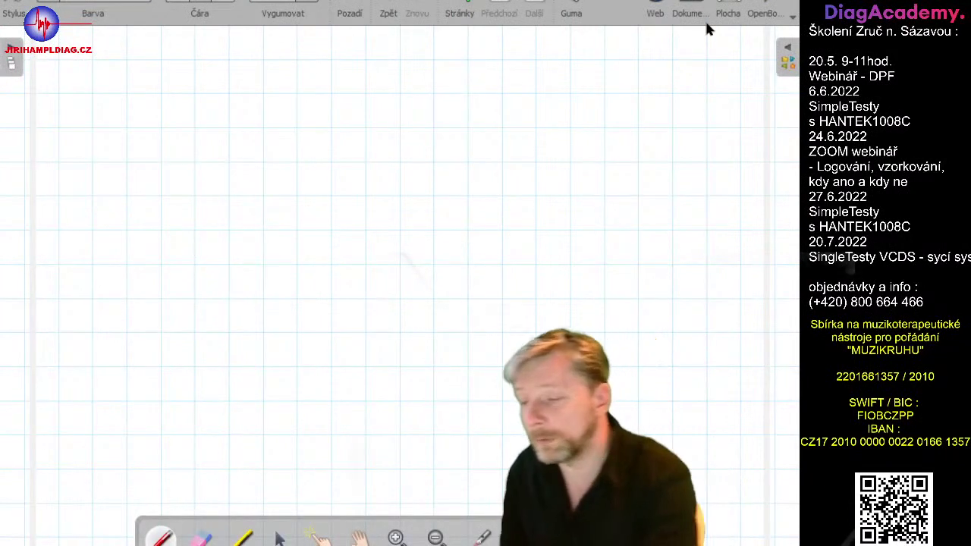
pyautogui.moveTo(138, 162)
pyautogui.mouseDown()
pyautogui.moveTo(150, 420)
pyautogui.moveTo(626, 412)
pyautogui.mouseUp()
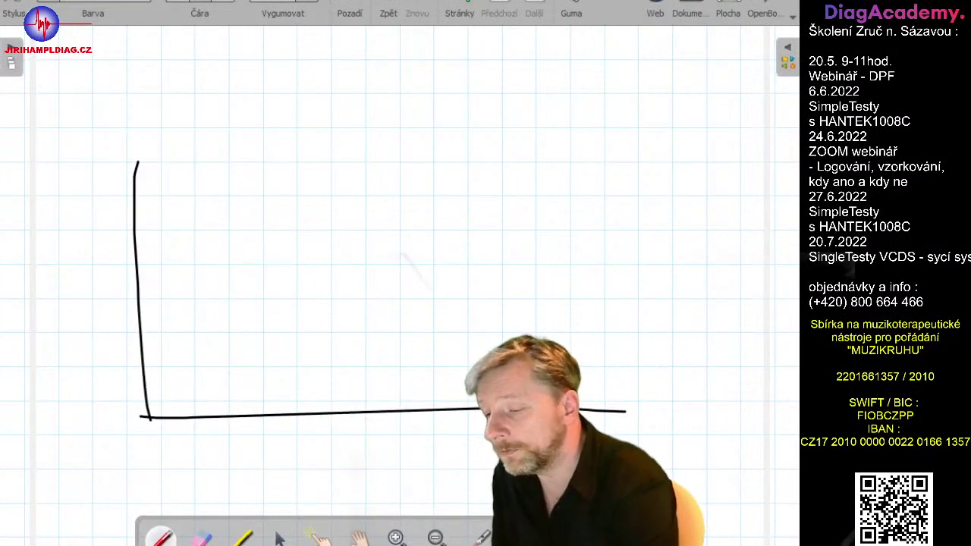
pyautogui.moveTo(158, 376)
pyautogui.mouseDown()
pyautogui.moveTo(248, 375)
pyautogui.moveTo(350, 287)
pyautogui.moveTo(387, 226)
pyautogui.moveTo(425, 196)
pyautogui.moveTo(473, 251)
pyautogui.moveTo(480, 353)
pyautogui.moveTo(618, 347)
pyautogui.moveTo(683, 245)
pyautogui.moveTo(771, 379)
pyautogui.mouseUp()
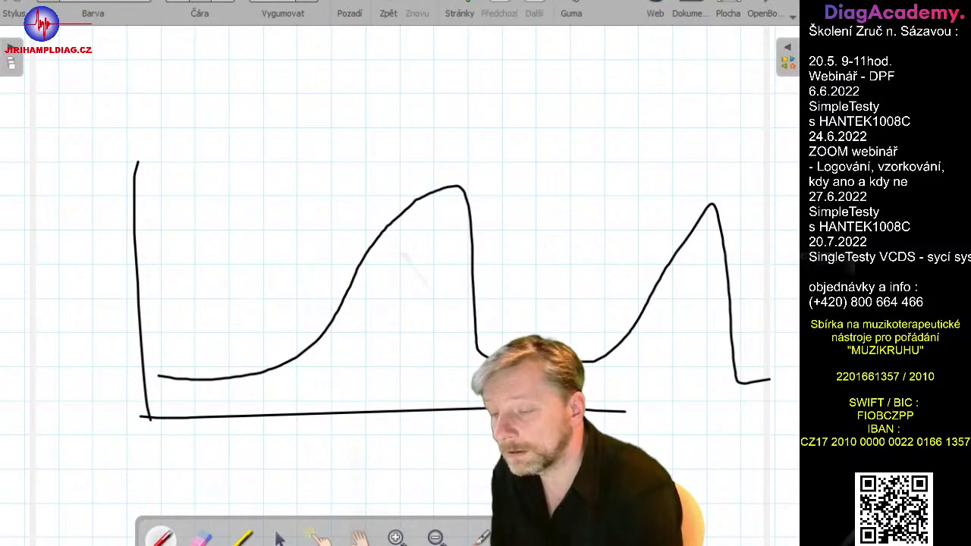
# - Handwrite the label "NOx" above the graph's vertical axis
pyautogui.moveTo(147, 108); pyautogui.dragTo(149, 160)
pyautogui.moveTo(155, 110)
pyautogui.mouseDown()
pyautogui.moveTo(175, 163)
pyautogui.moveTo(182, 125)
pyautogui.mouseUp()
pyautogui.moveTo(199, 108); pyautogui.dragTo(203, 110)
pyautogui.moveTo(244, 136); pyautogui.dragTo(238, 179)
pyautogui.moveTo(229, 147); pyautogui.dragTo(262, 173)
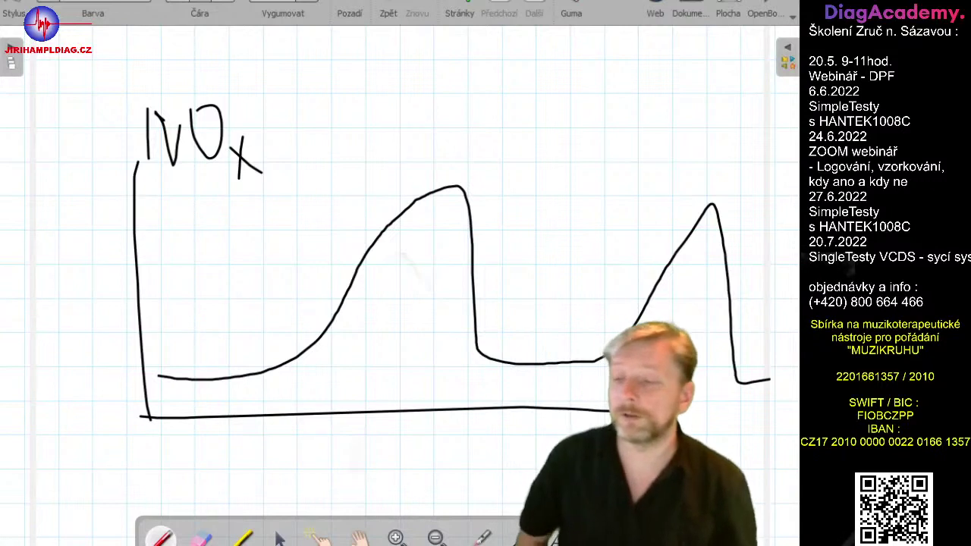
# - Handwrite the heading "ZA LNT KAT." above the curve, beside the NOx label
pyautogui.moveTo(311, 79); pyautogui.dragTo(327, 126)
pyautogui.moveTo(290, 116)
pyautogui.mouseDown()
pyautogui.moveTo(317, 103)
pyautogui.moveTo(355, 115)
pyautogui.moveTo(352, 95)
pyautogui.mouseUp()
pyautogui.moveTo(291, 85); pyautogui.dragTo(307, 82)
pyautogui.moveTo(422, 61)
pyautogui.mouseDown()
pyautogui.moveTo(432, 107)
pyautogui.moveTo(487, 69)
pyautogui.moveTo(527, 105)
pyautogui.mouseUp()
pyautogui.moveTo(500, 64)
pyautogui.mouseDown()
pyautogui.moveTo(547, 57)
pyautogui.moveTo(578, 97)
pyautogui.mouseUp()
pyautogui.moveTo(604, 67)
pyautogui.mouseDown()
pyautogui.moveTo(606, 92)
pyautogui.moveTo(635, 94)
pyautogui.moveTo(639, 79)
pyautogui.mouseUp()
pyautogui.moveTo(658, 73)
pyautogui.mouseDown()
pyautogui.moveTo(660, 98)
pyautogui.moveTo(683, 70)
pyautogui.mouseUp()
pyautogui.click(688, 97)
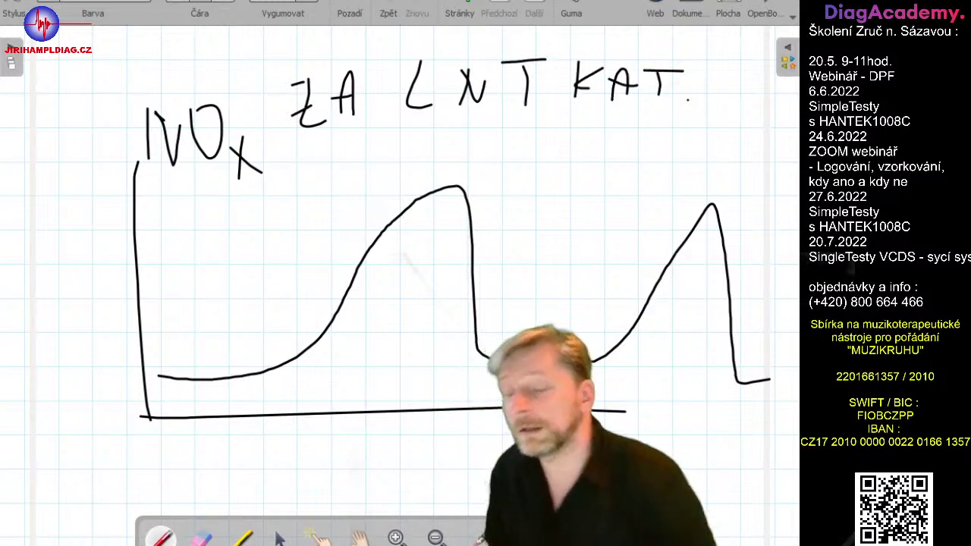